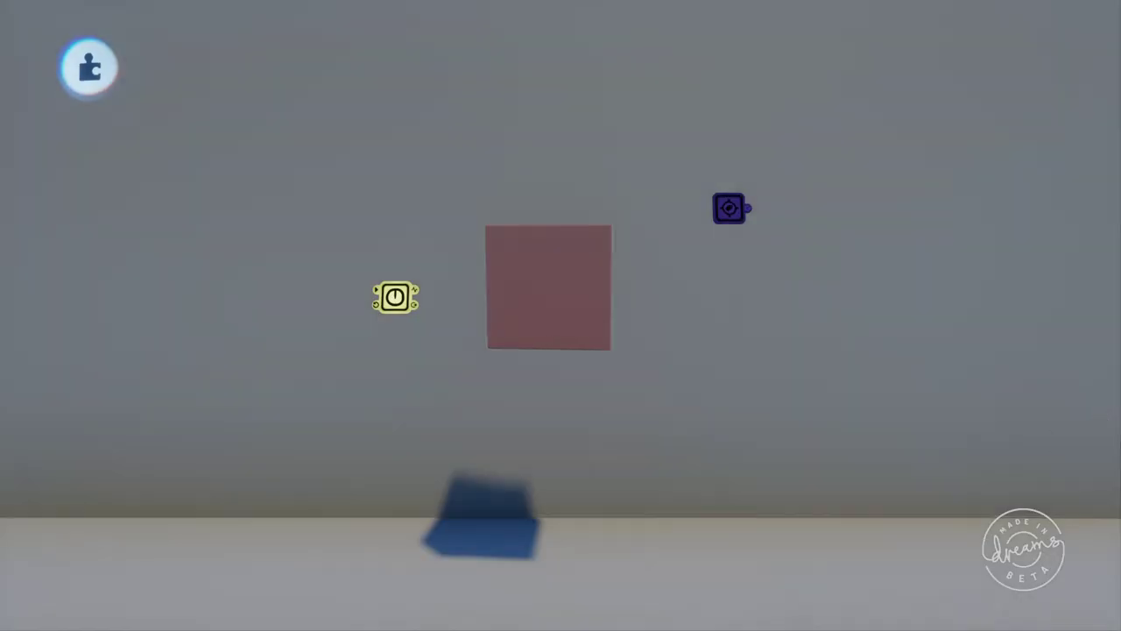
Step: Place a Force Applier from the Gameplay gadgets onto the pink cube
key(Escape)
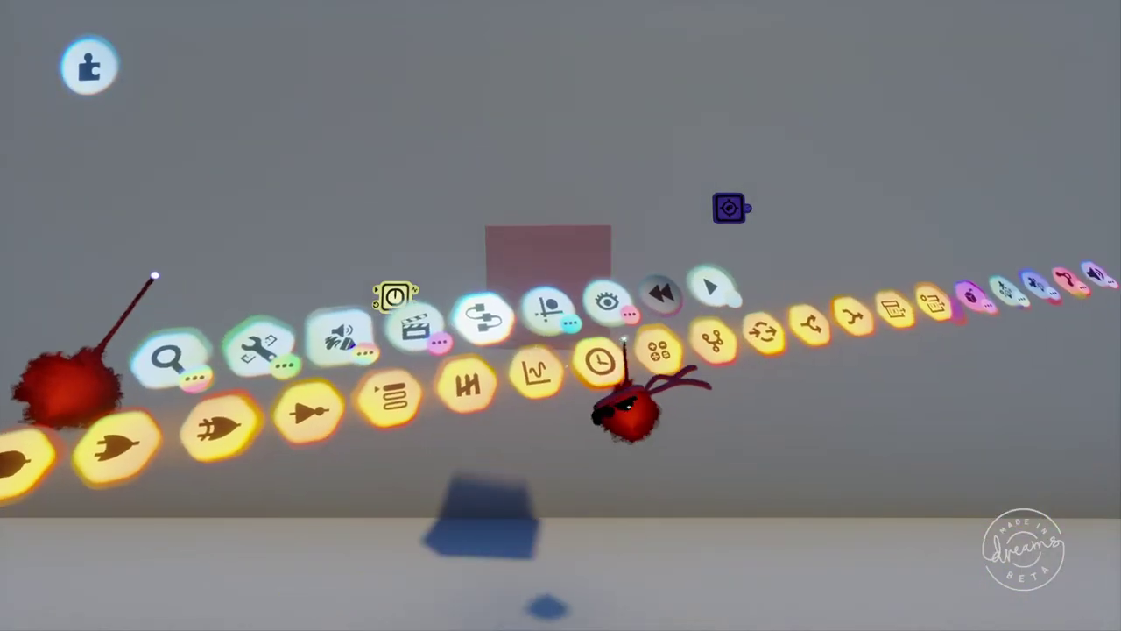
click(640, 346)
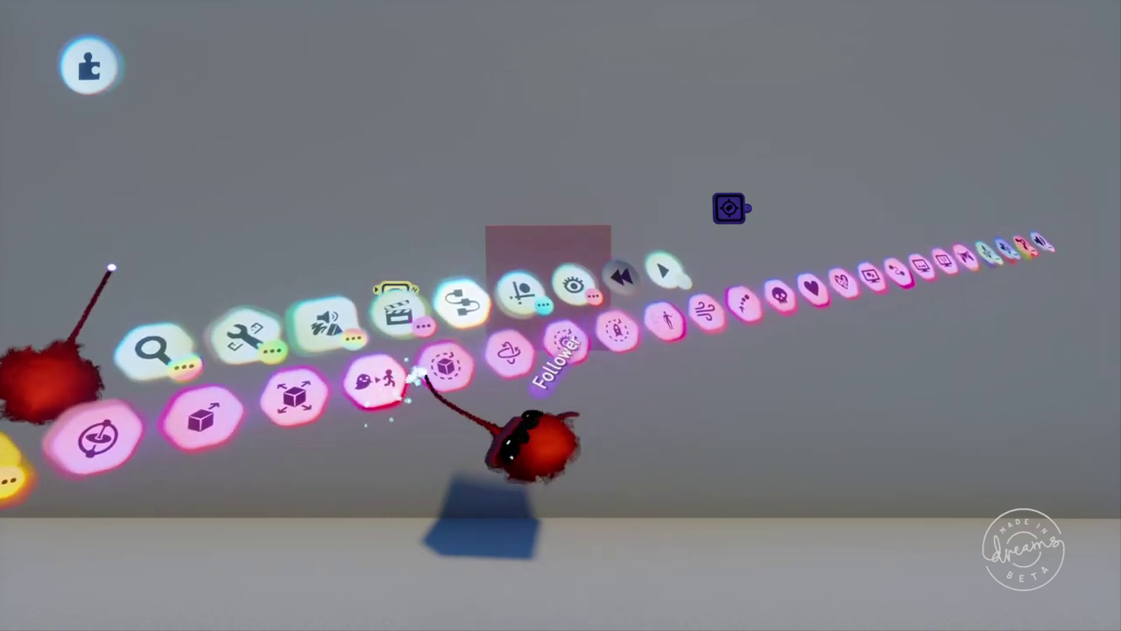
click(713, 313)
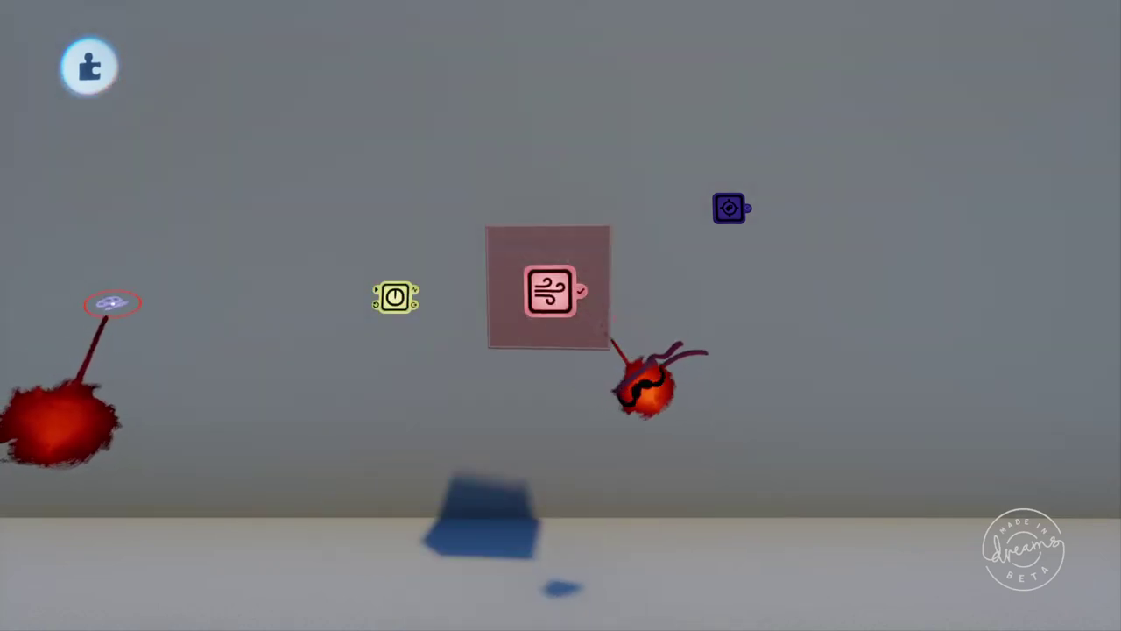
key(Escape)
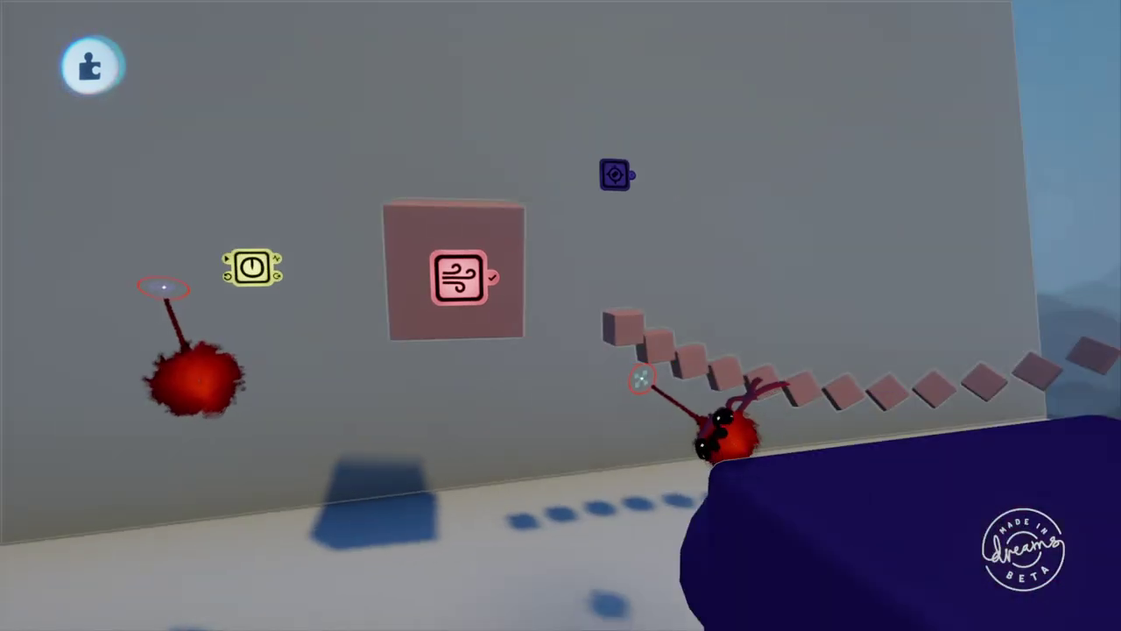
Step: Play the scene so the stamped trail of small cubes falls onto the floor
key(Tab)
click(661, 302)
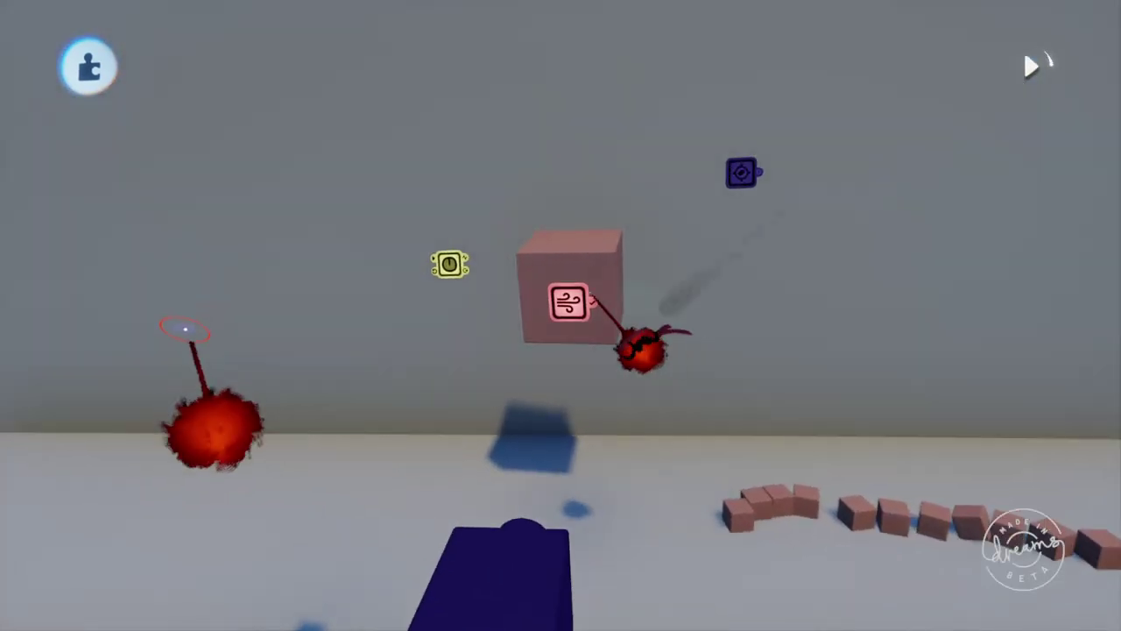
Step: Open the Force Applier's zone shape and size settings
click(618, 354)
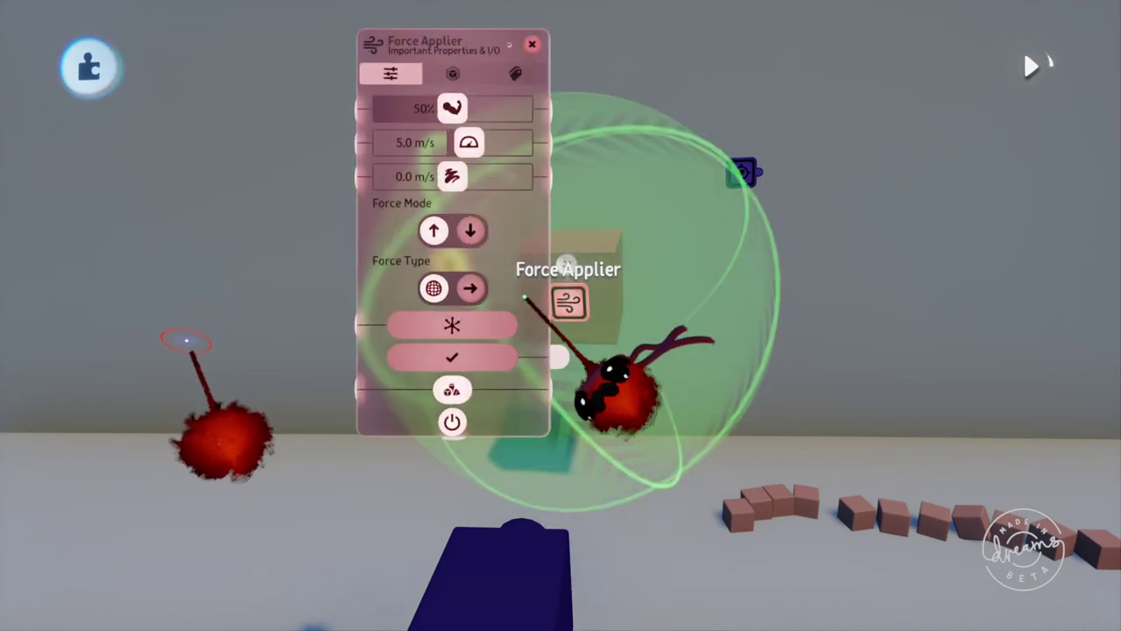
middle_drag(456, 408, 583, 368)
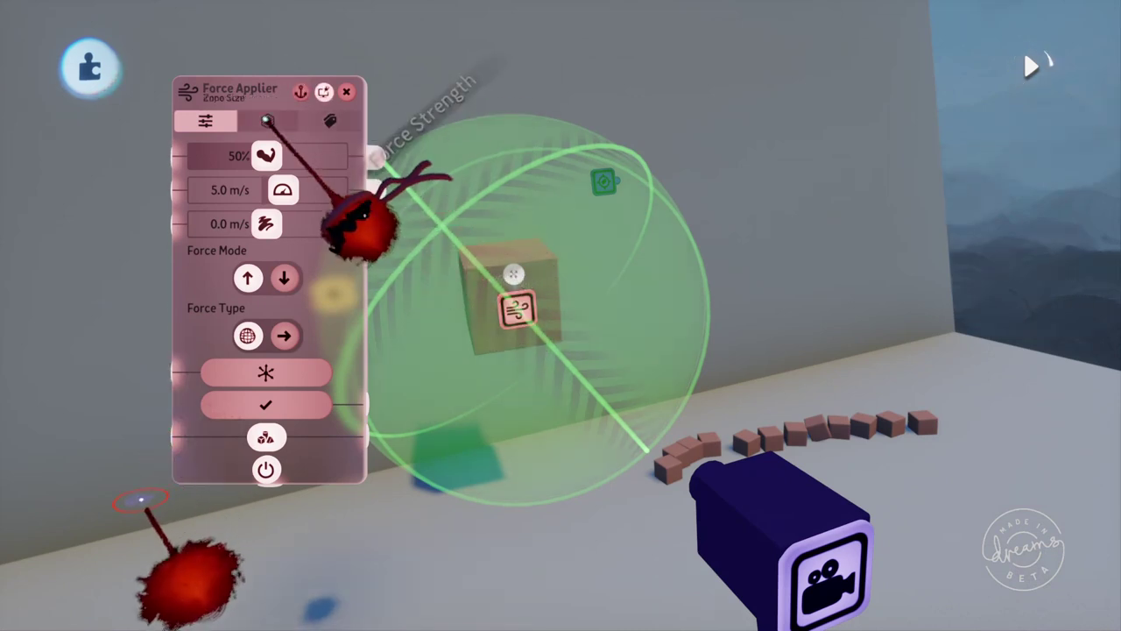
click(268, 125)
Step: Move the 2-metre spherical force zone over the curved line of fallen boxes
middle_drag(513, 351, 582, 354)
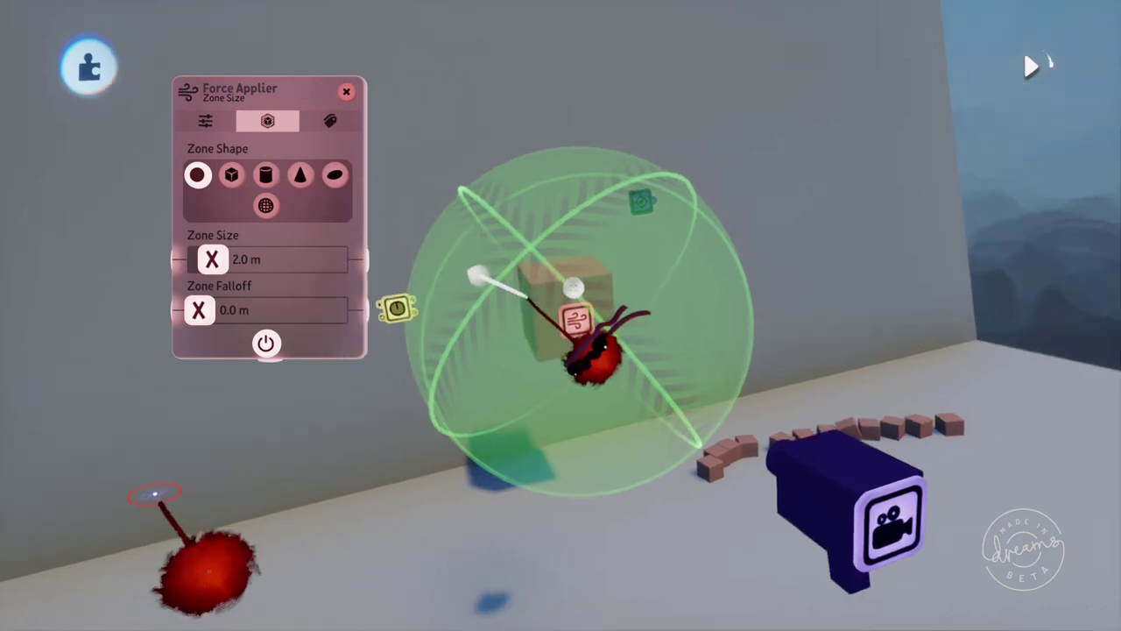
mouse_move(581, 295)
mouse_down()
mouse_move(863, 477)
mouse_move(824, 451)
mouse_up()
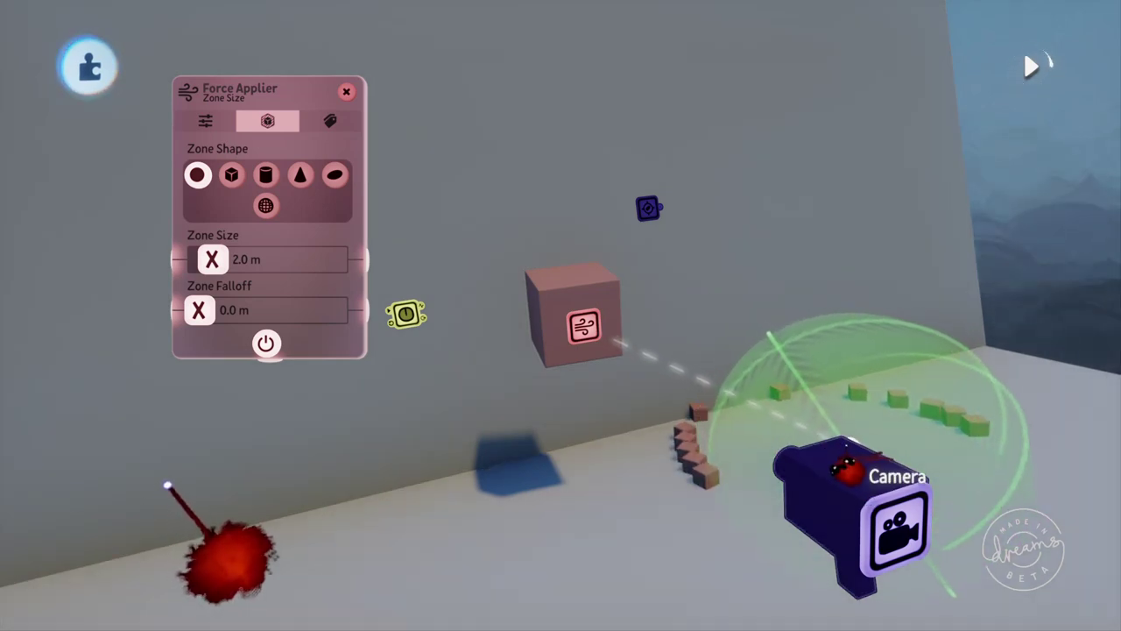
mouse_move(828, 434)
mouse_down()
mouse_move(792, 429)
mouse_move(719, 381)
mouse_move(645, 357)
mouse_up()
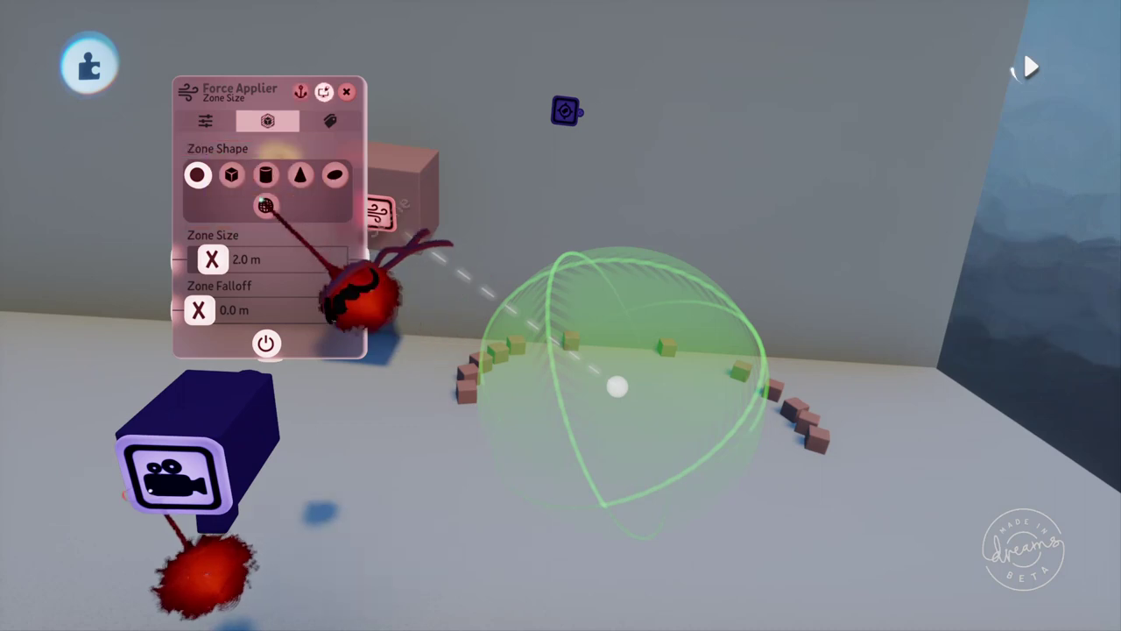
Step: Briefly set the zone shape to Scene, then back to Sphere, then to Cone
click(265, 206)
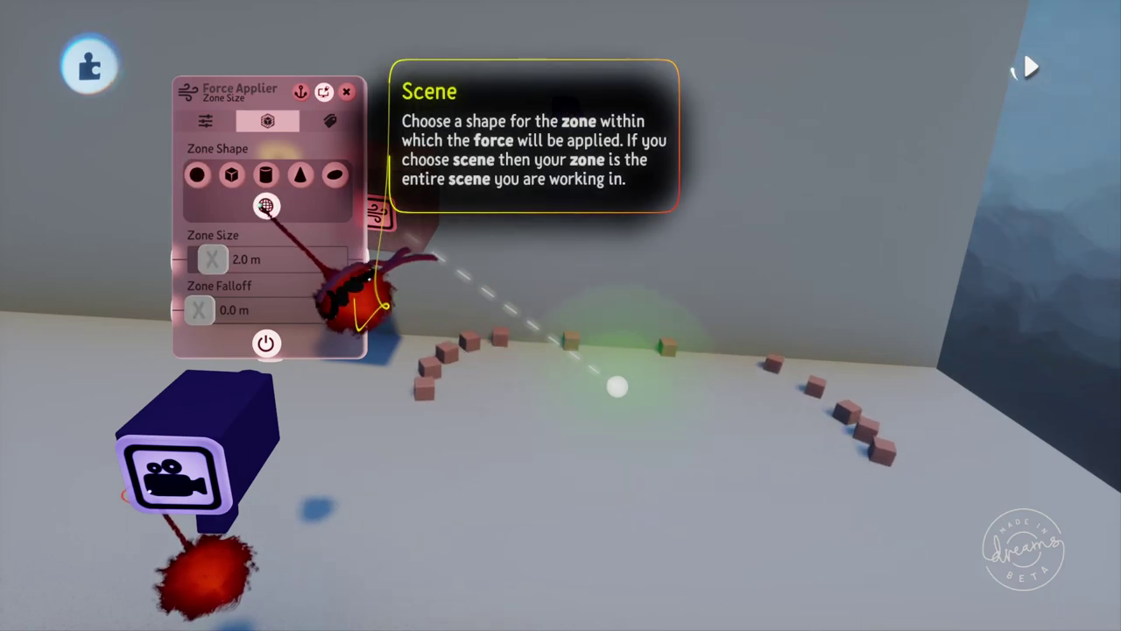
click(198, 175)
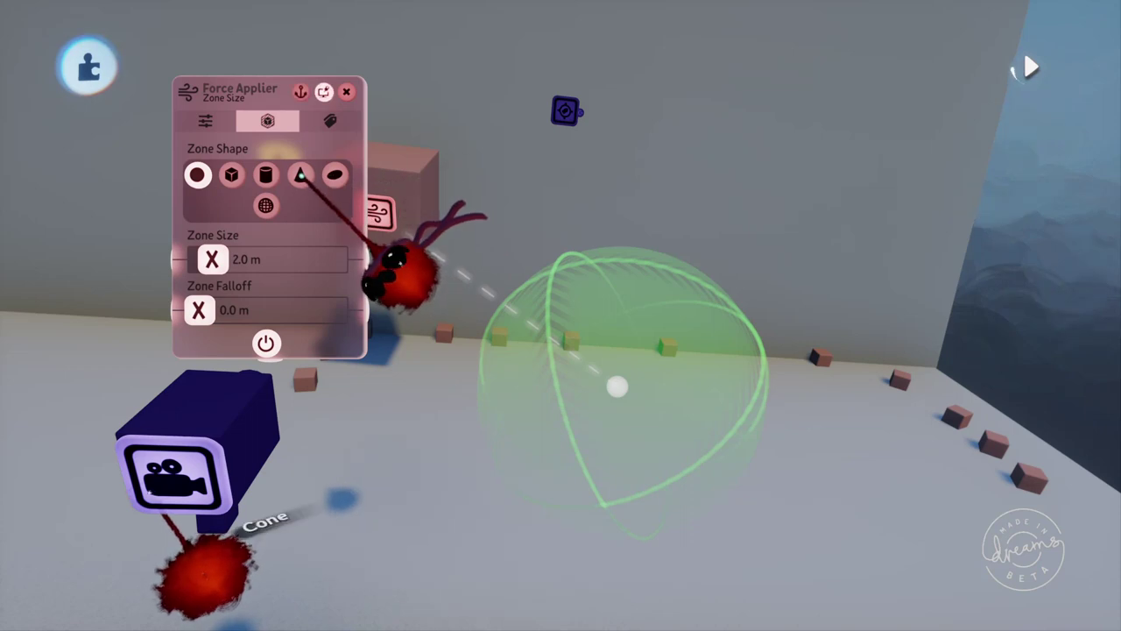
click(301, 175)
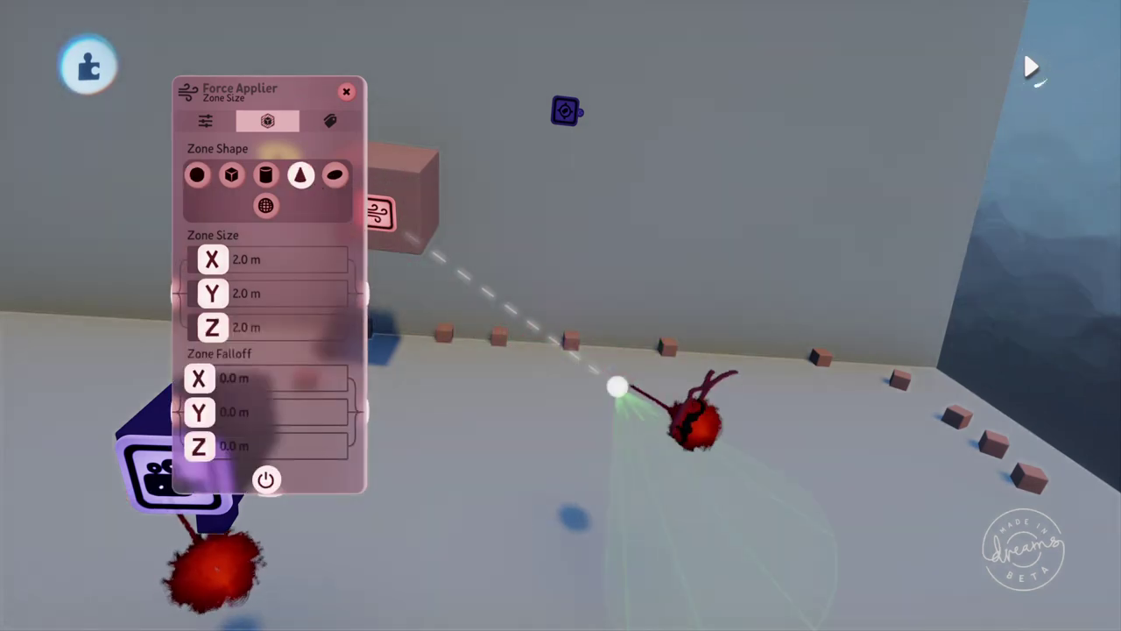
Step: Move the Force Applier to the back-wall corner and stretch its cone to 2.1 × 1.7 × 3.5 m
drag(696, 419, 831, 92)
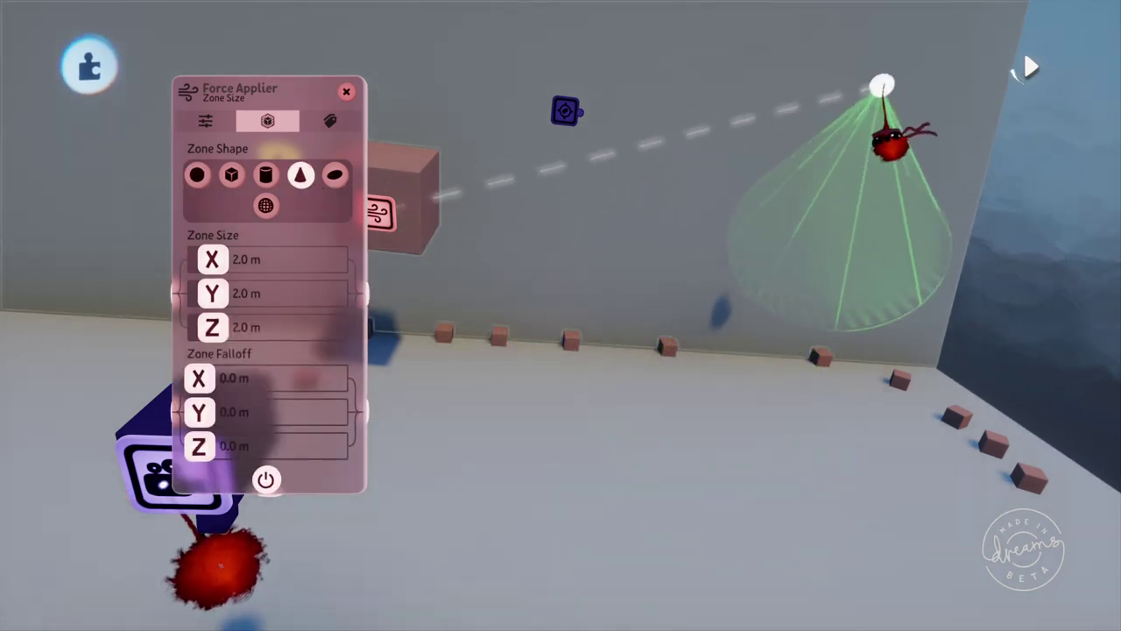
mouse_move(831, 92)
mouse_down()
mouse_move(1117, 315)
mouse_move(1099, 386)
mouse_up()
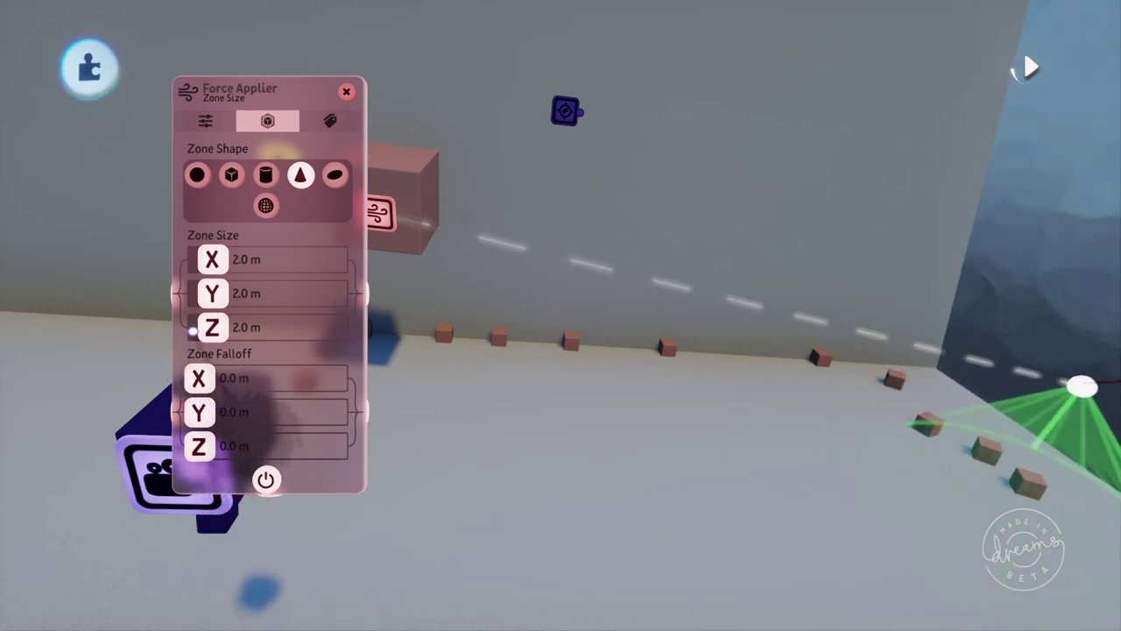
mouse_move(1100, 386)
mouse_down()
mouse_move(1119, 398)
mouse_move(1105, 523)
mouse_up()
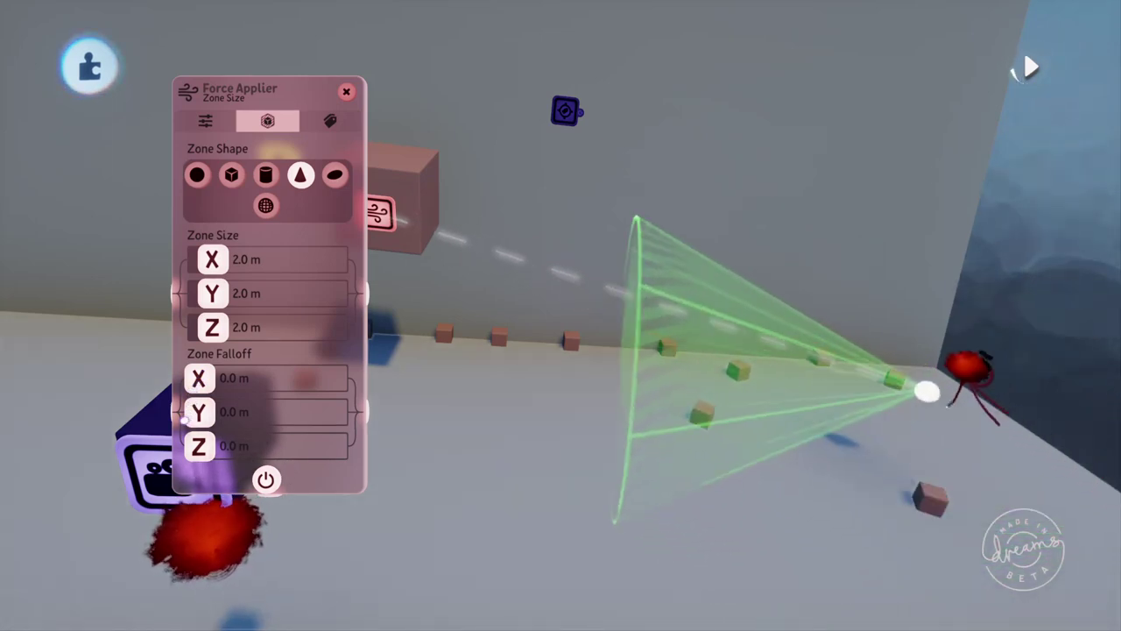
drag(1106, 524, 853, 351)
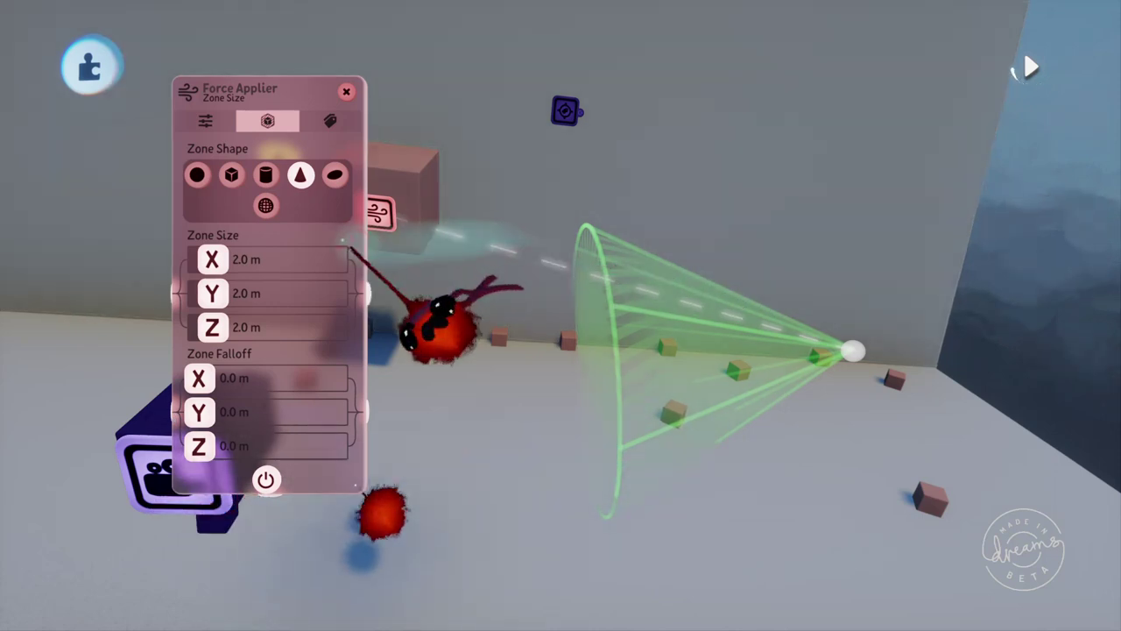
drag(211, 260, 338, 351)
mouse_move(719, 359)
mouse_down()
mouse_move(666, 403)
mouse_move(664, 430)
mouse_up()
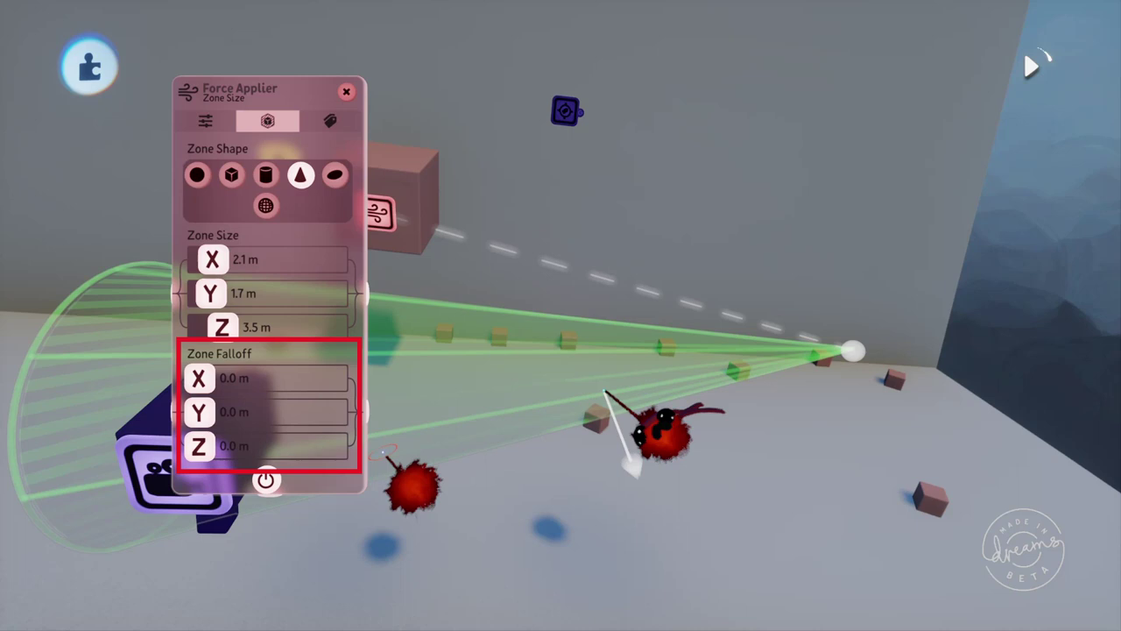
Step: Set the Force Applier's Strength to 100% and Max Speed to 40.6 m/s
click(201, 123)
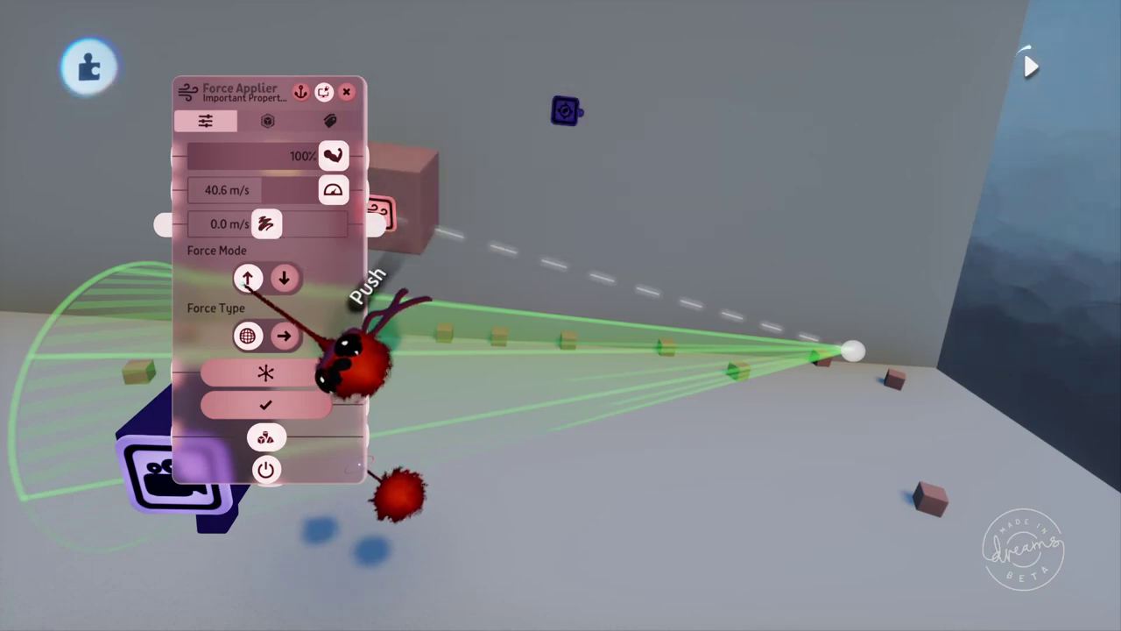
Step: Set Force Mode to Push so the boxes blow away from the cone
click(283, 278)
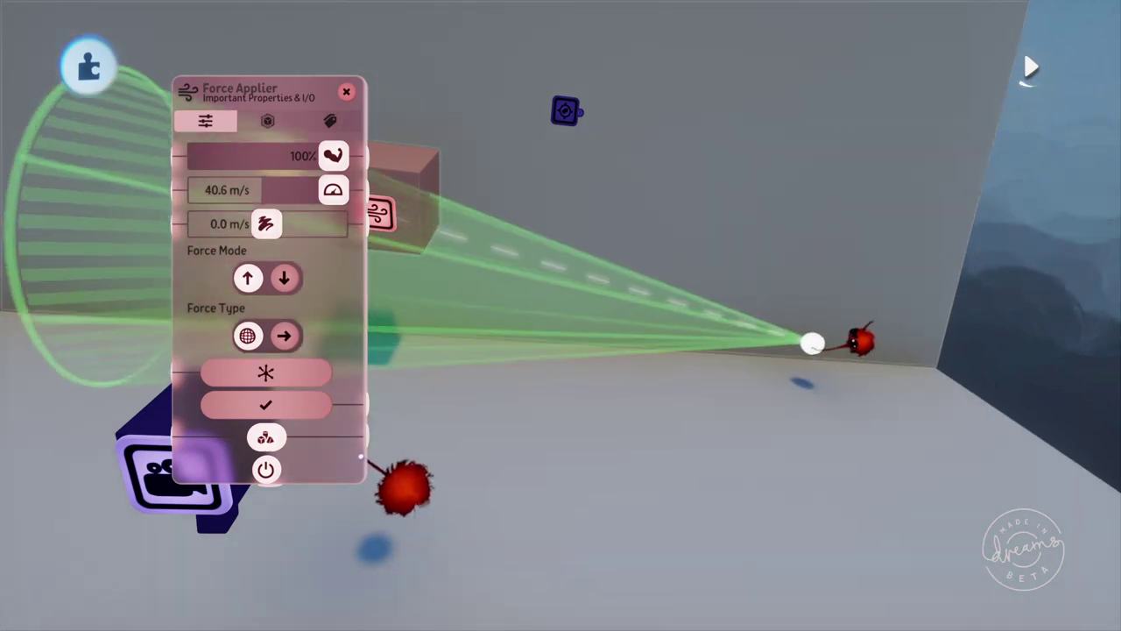
Step: Reopen the Zone Size settings showing the 2.1 × 1.7 × 3.5 m cone with zero falloff
click(267, 120)
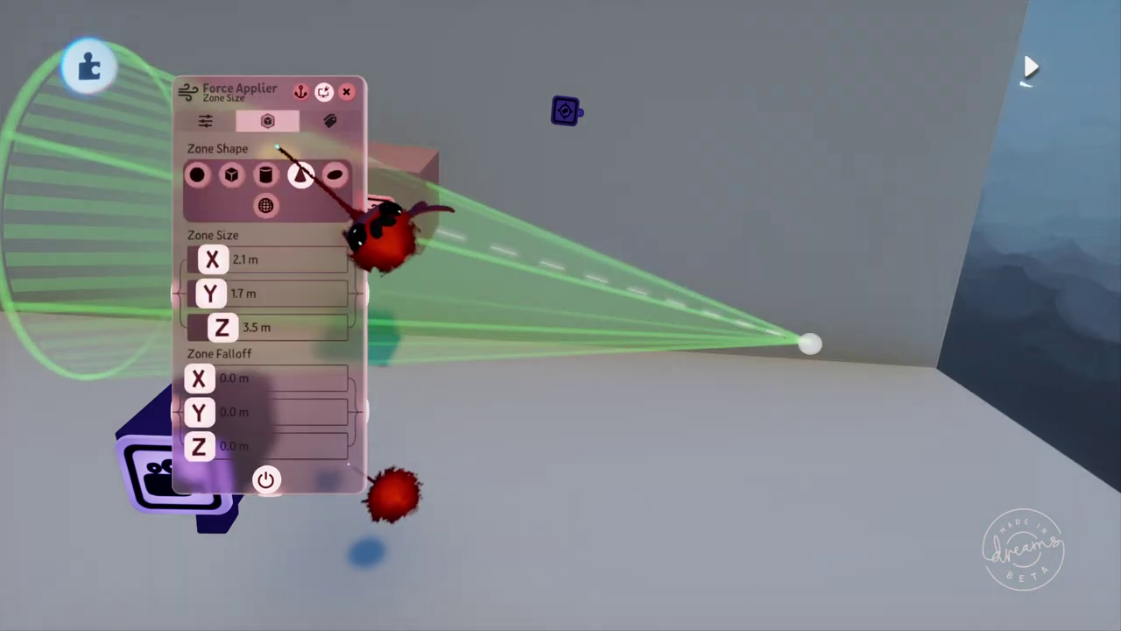